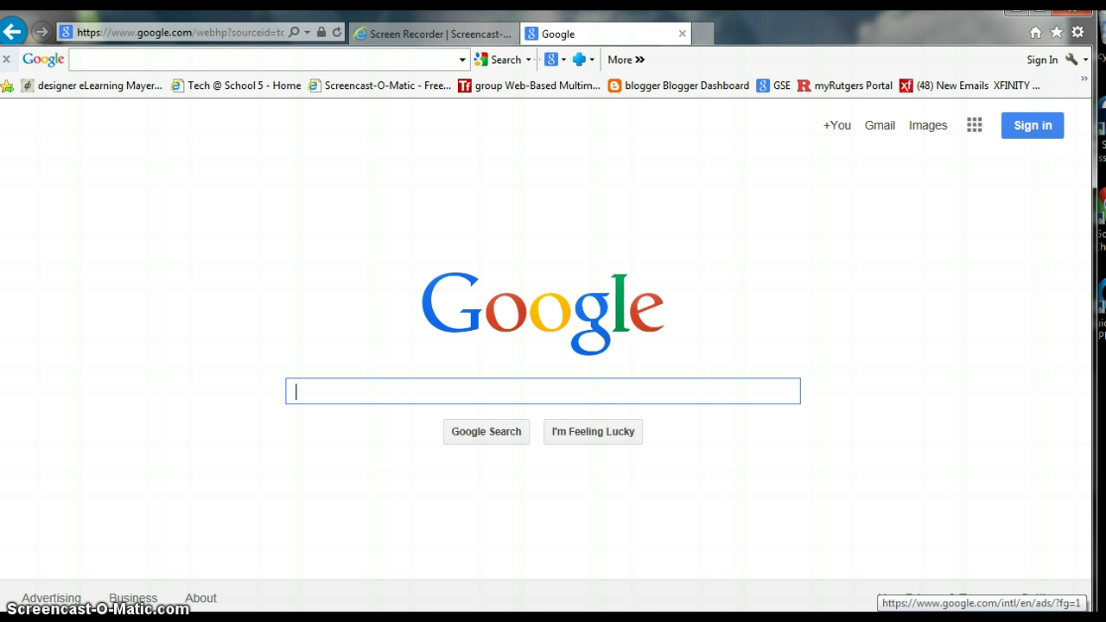
Sign in to the Google account by entering the account email and password.
{"action": "left_click", "coordinate": [1026, 128]}
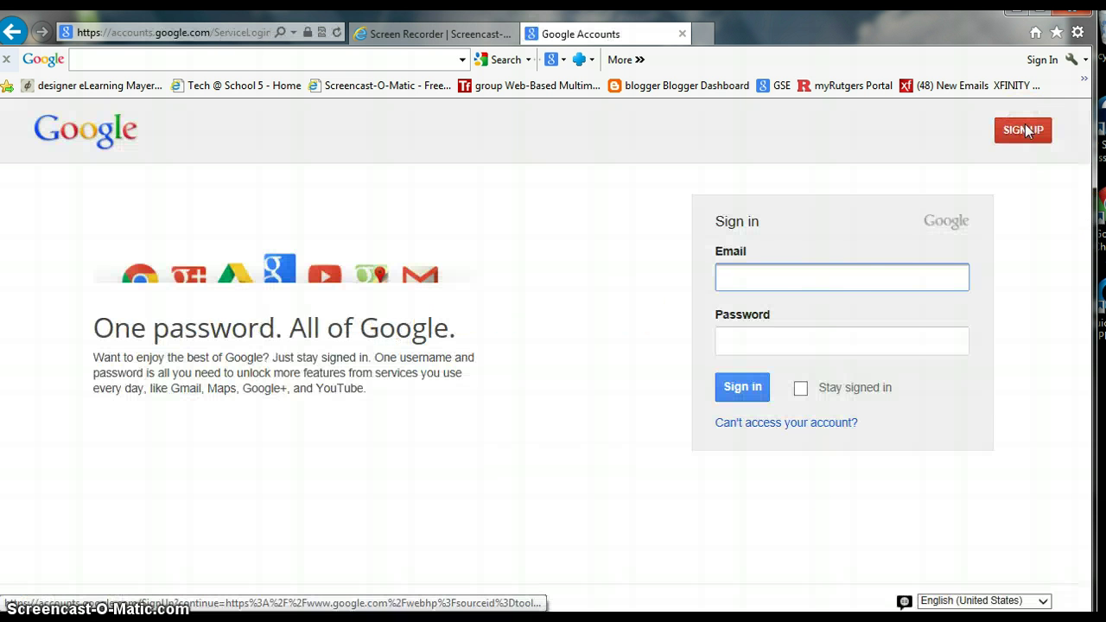
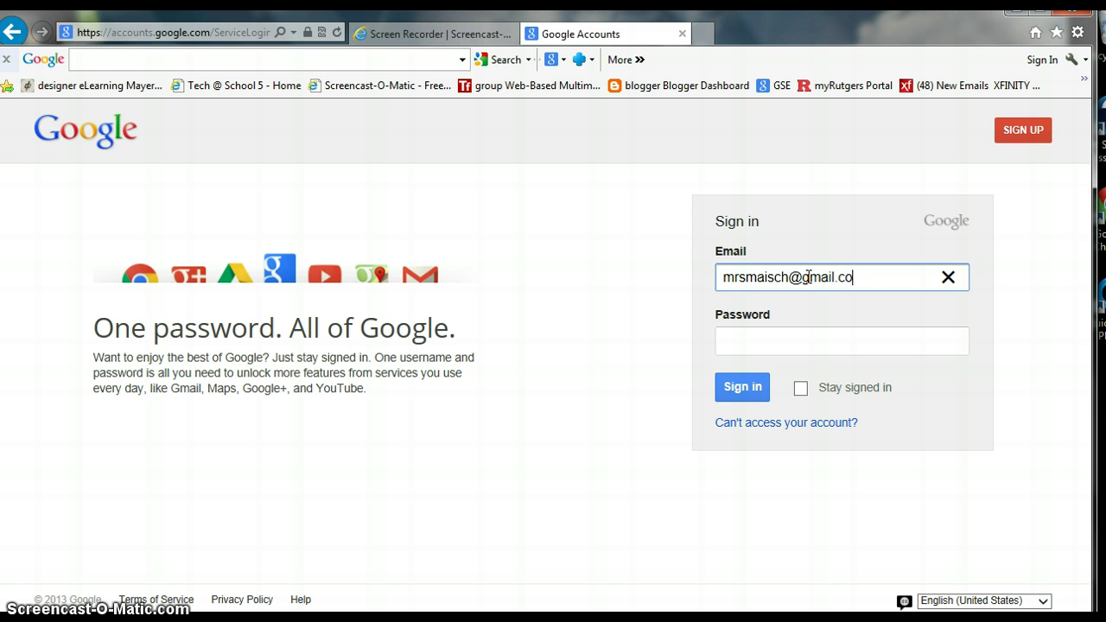
{"action": "key", "text": "Tab"}
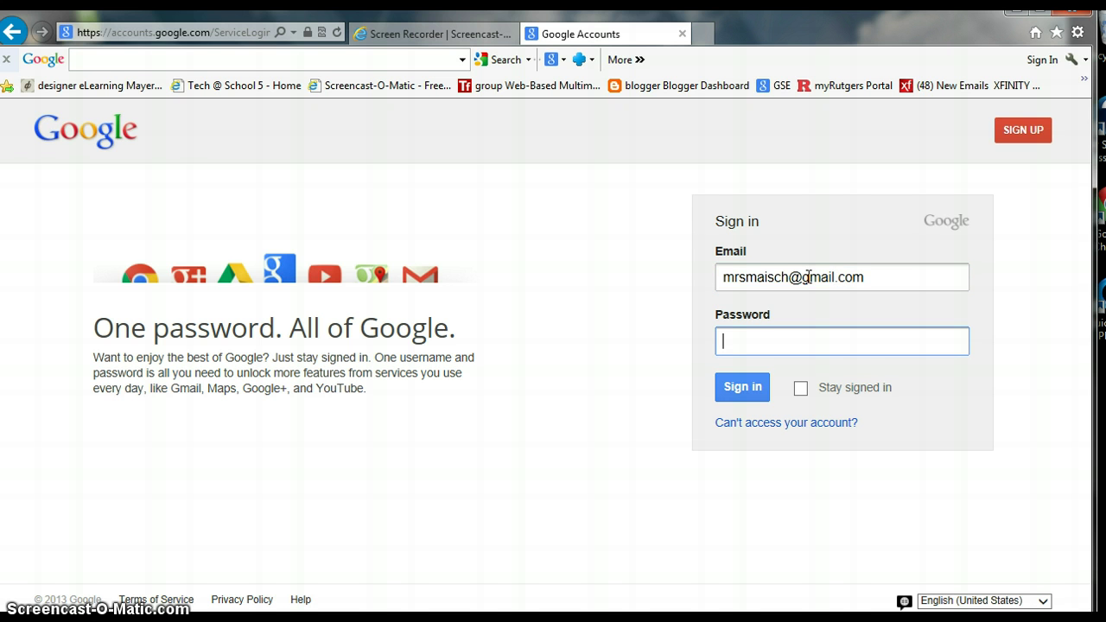
{"action": "type", "text": "•••••••••"}
{"action": "left_click", "coordinate": [805, 278]}
{"action": "left_click", "coordinate": [738, 388]}
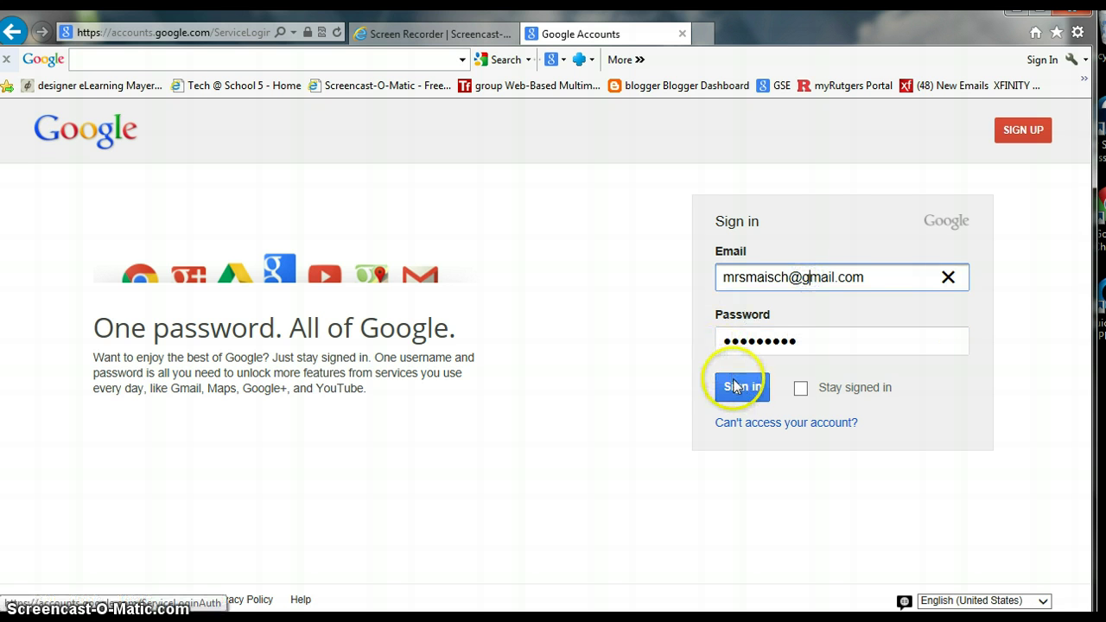
{"action": "left_click", "coordinate": [825, 385]}
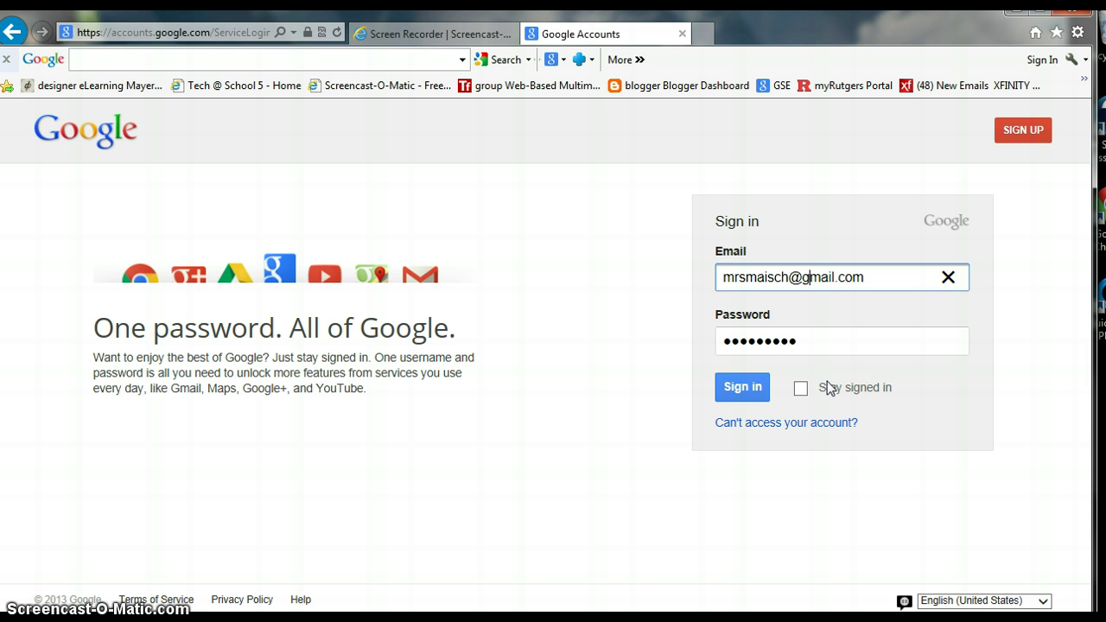
{"action": "left_click", "coordinate": [743, 386]}
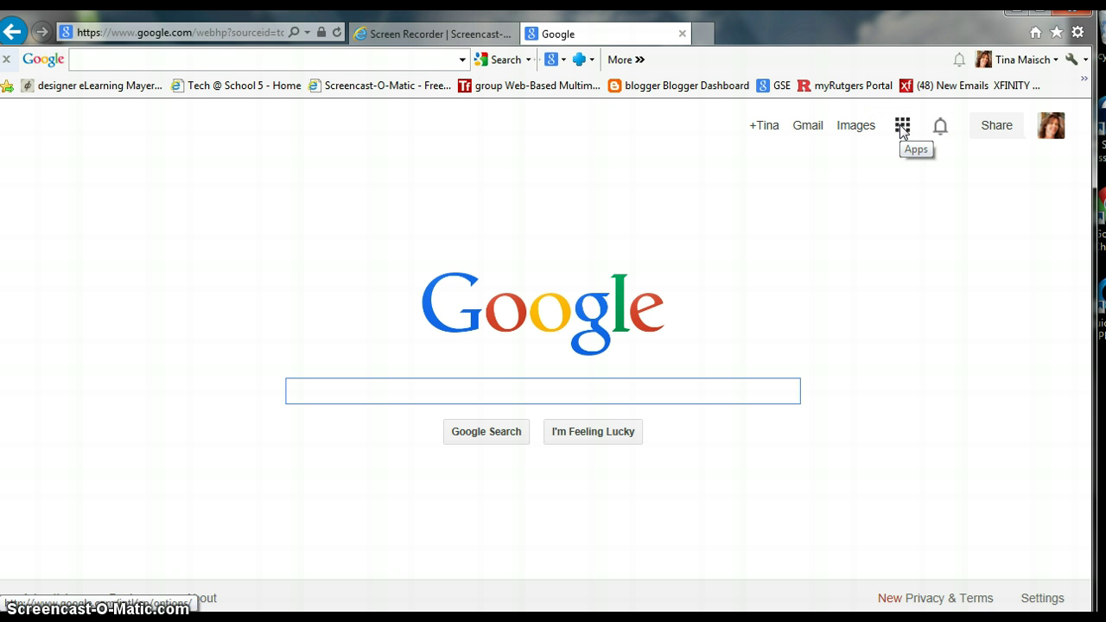
Open Google Drive from the Google apps grid, browsing More apps first.
{"action": "left_click", "coordinate": [901, 128]}
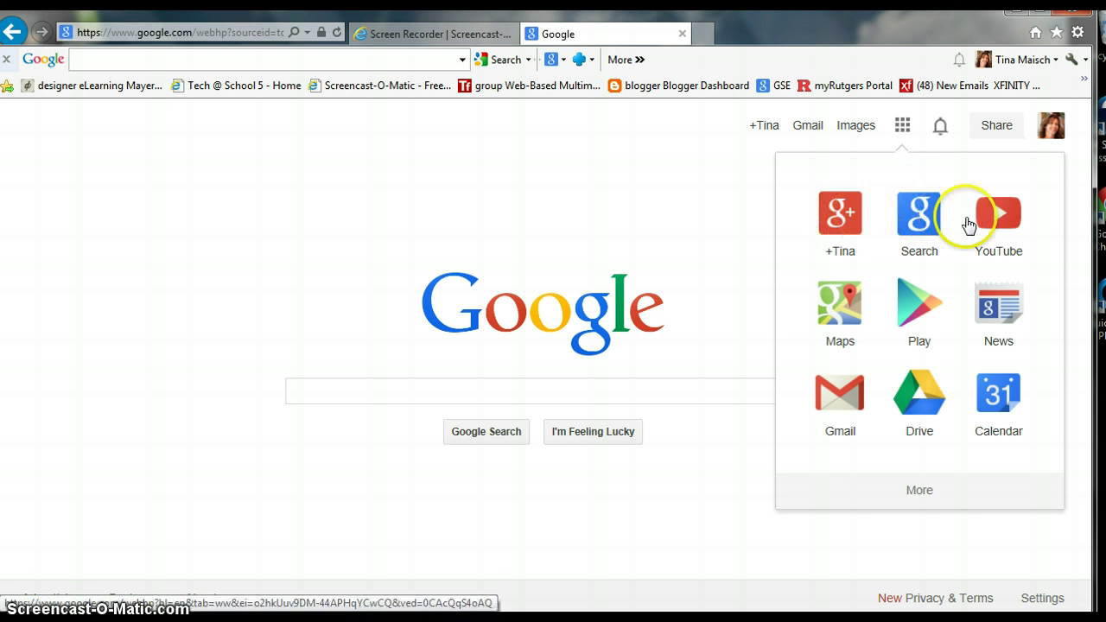
{"action": "left_click", "coordinate": [919, 493]}
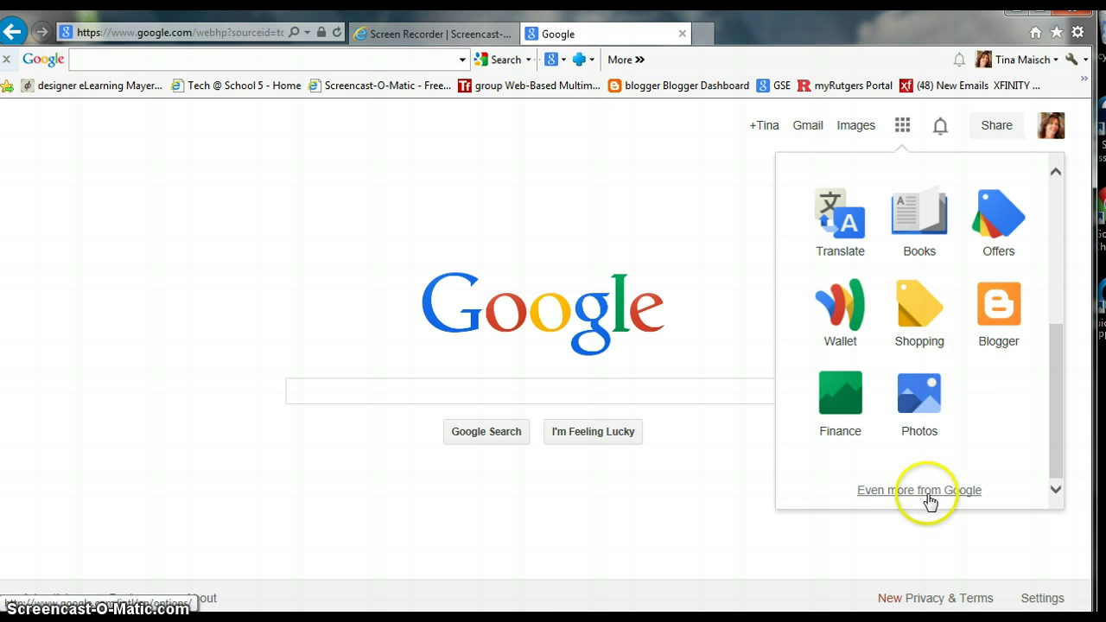
{"action": "left_click", "coordinate": [1051, 443]}
{"action": "left_click_drag", "start_coordinate": [1050, 442], "coordinate": [1049, 321]}
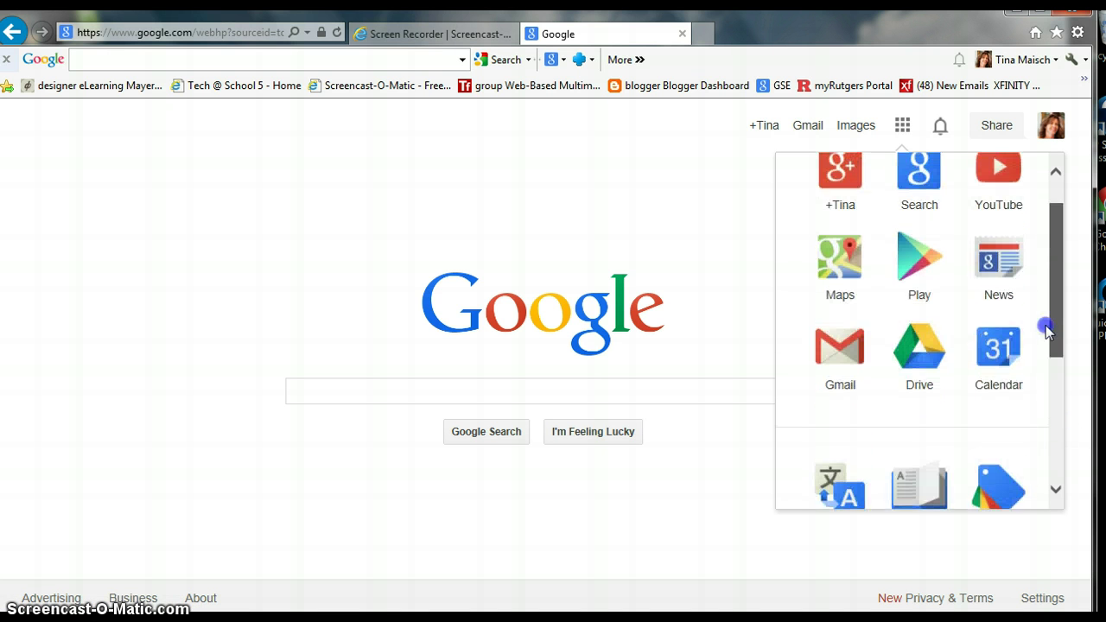
{"action": "left_click", "coordinate": [918, 378]}
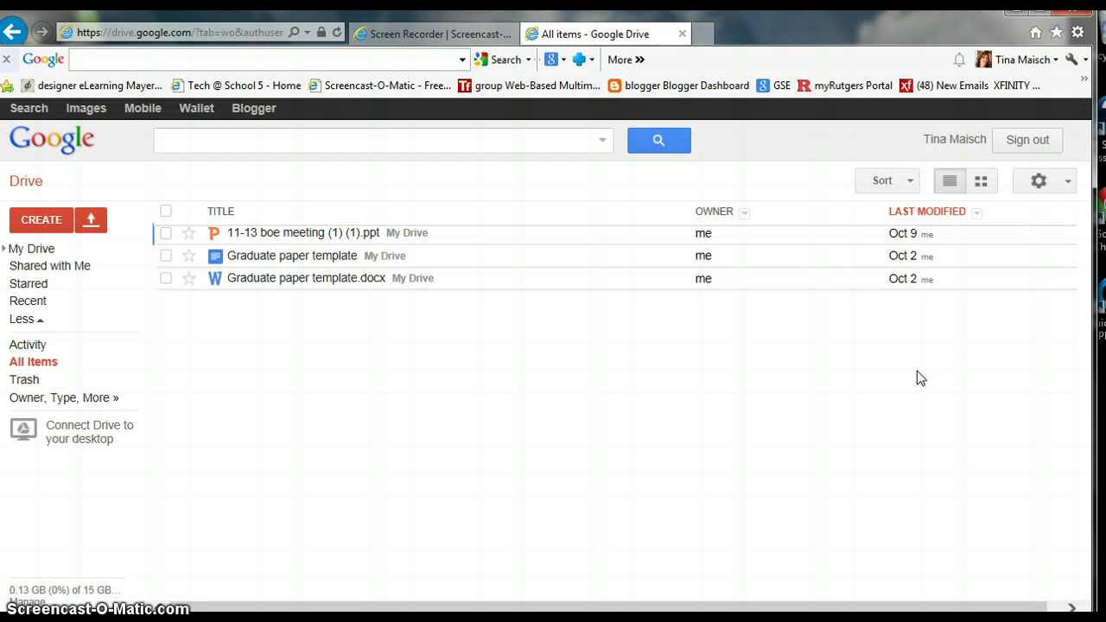
From Drive's CREATE menu, look over the file types and create a blank Document.
{"action": "left_click", "coordinate": [36, 227]}
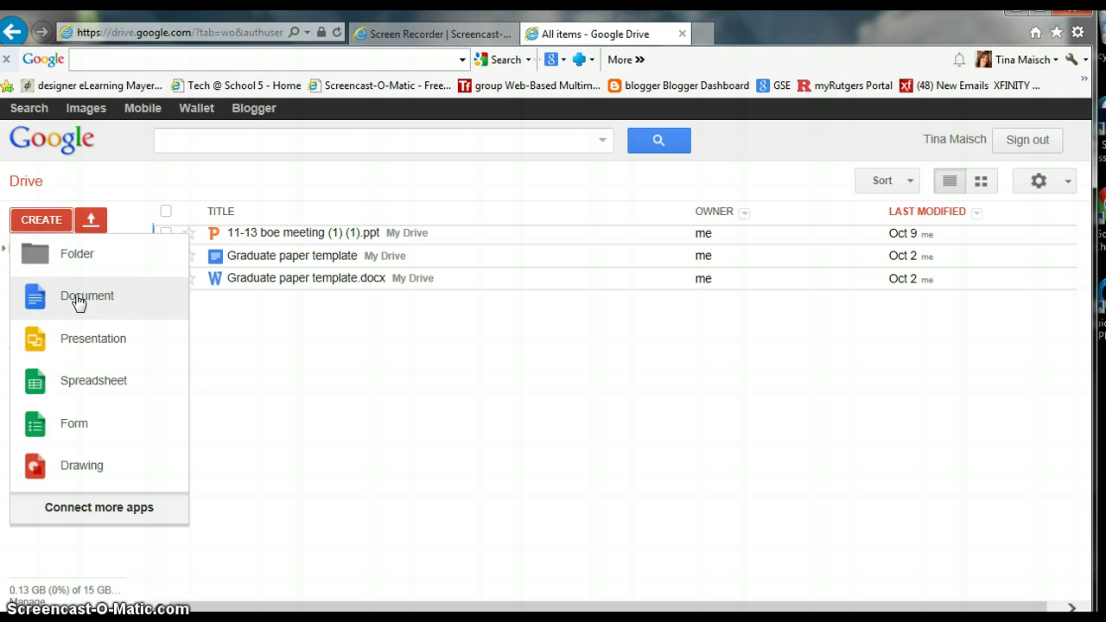
{"action": "left_click", "coordinate": [76, 340]}
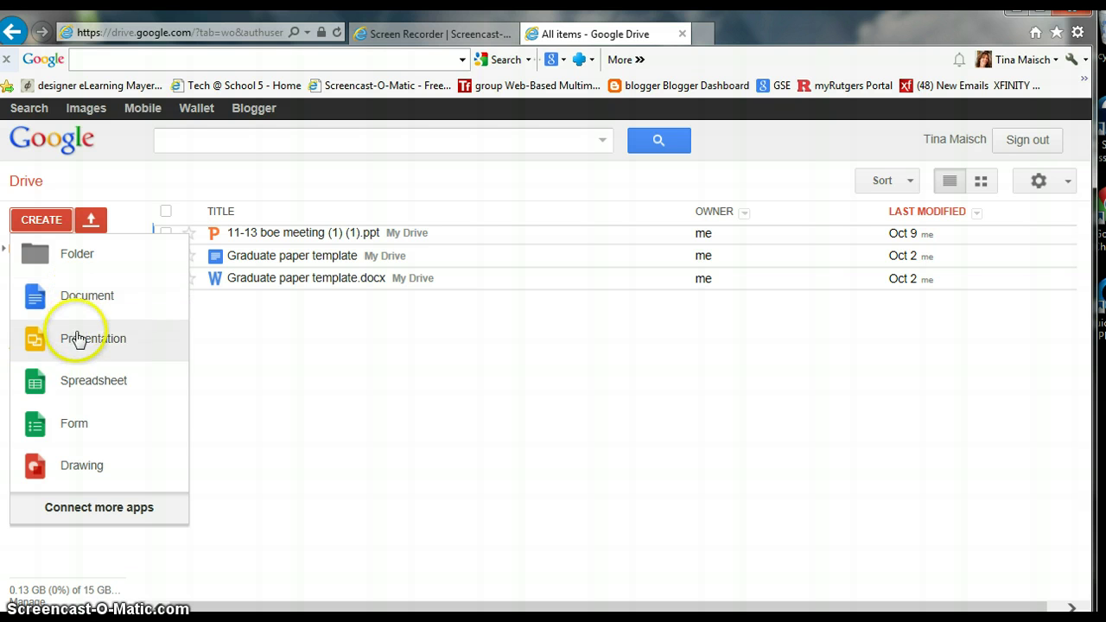
{"action": "left_click", "coordinate": [74, 386]}
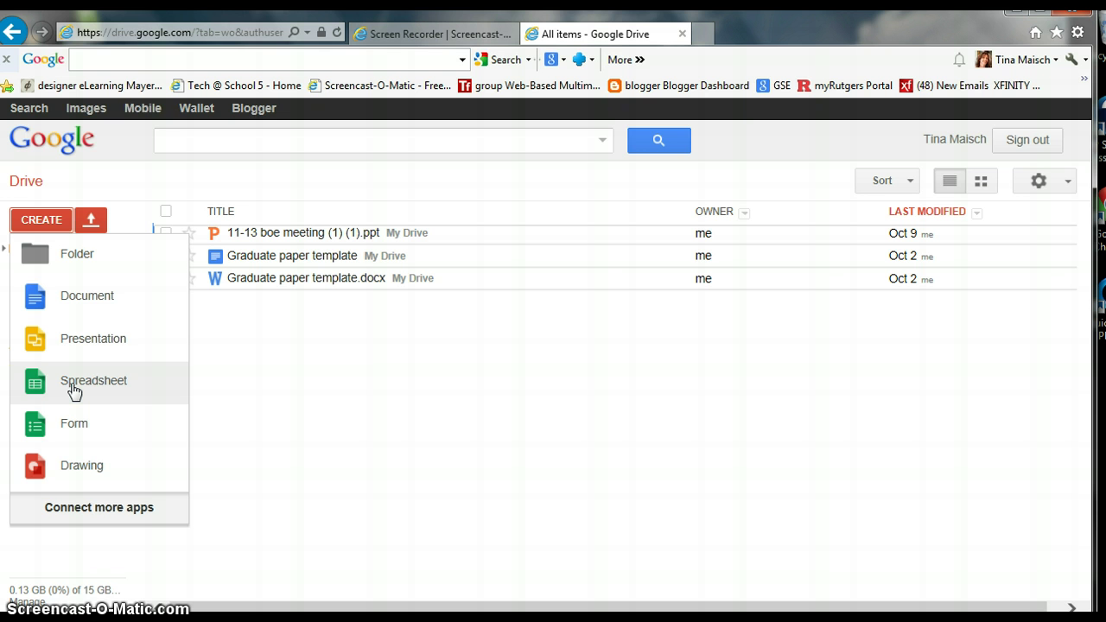
{"action": "left_click", "coordinate": [66, 426]}
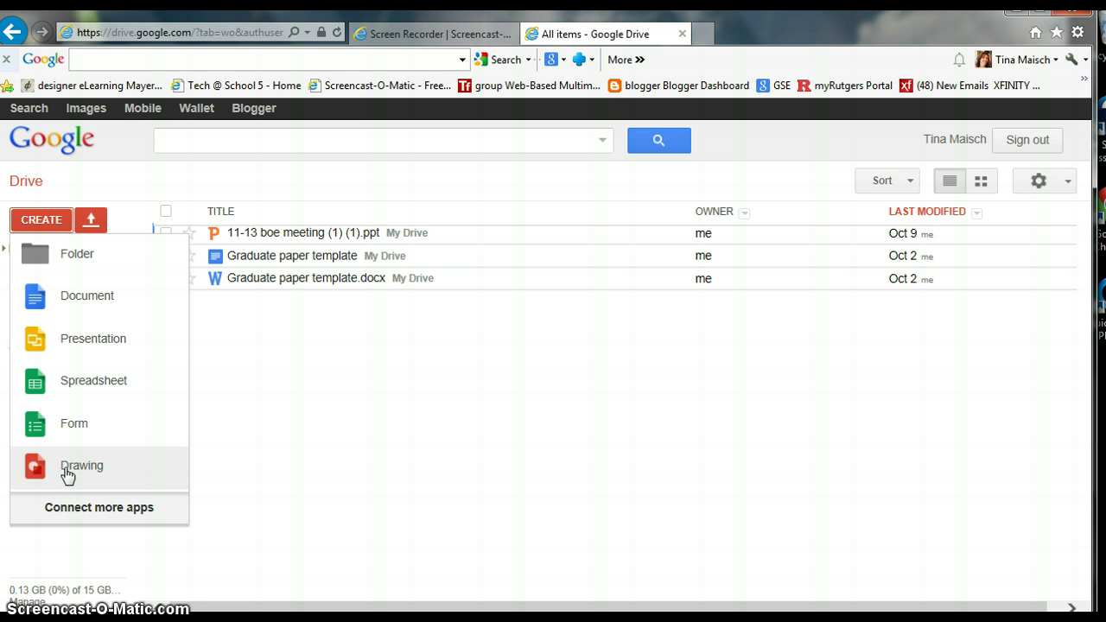
{"action": "left_click", "coordinate": [67, 298]}
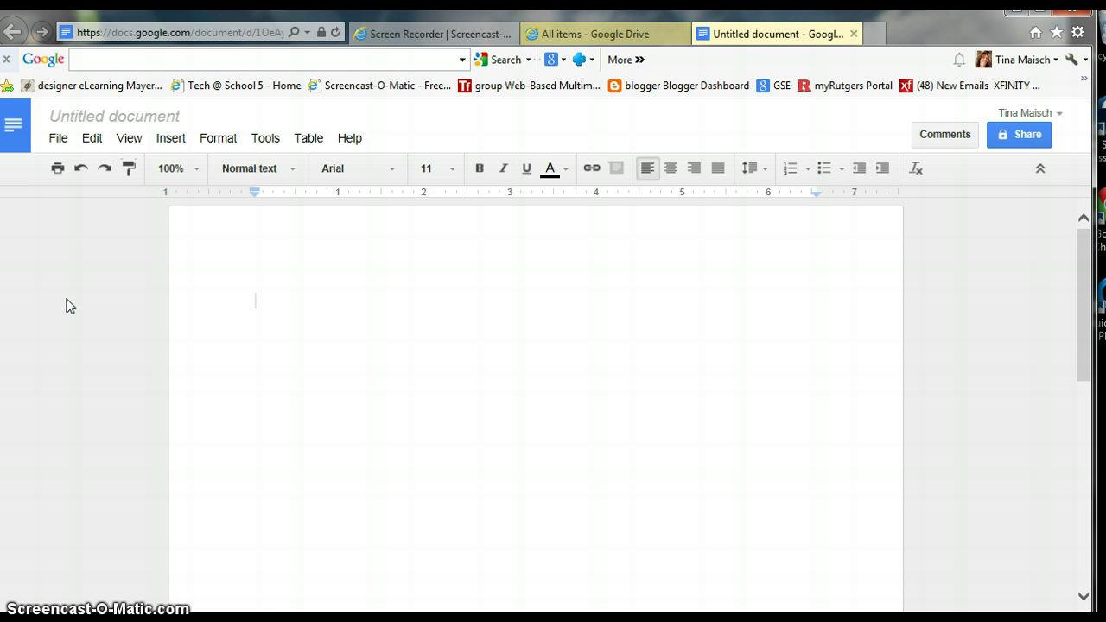
Rename the document 'Practice google' and type 'Hi this is how to create a google doc'.
{"action": "left_click", "coordinate": [83, 119]}
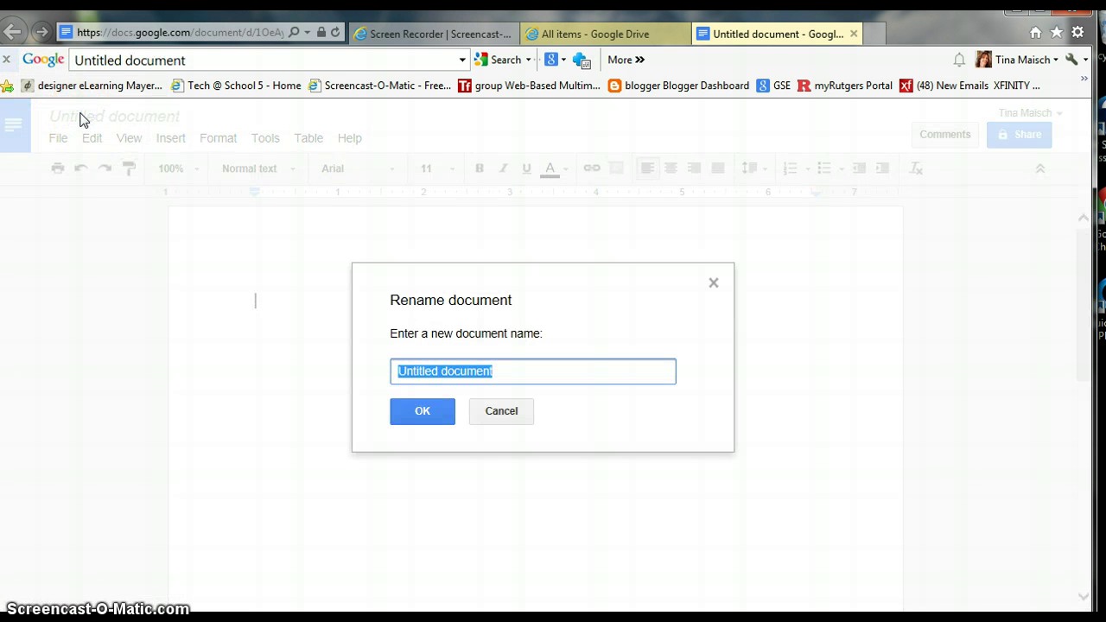
{"action": "key", "text": "BackSpace"}
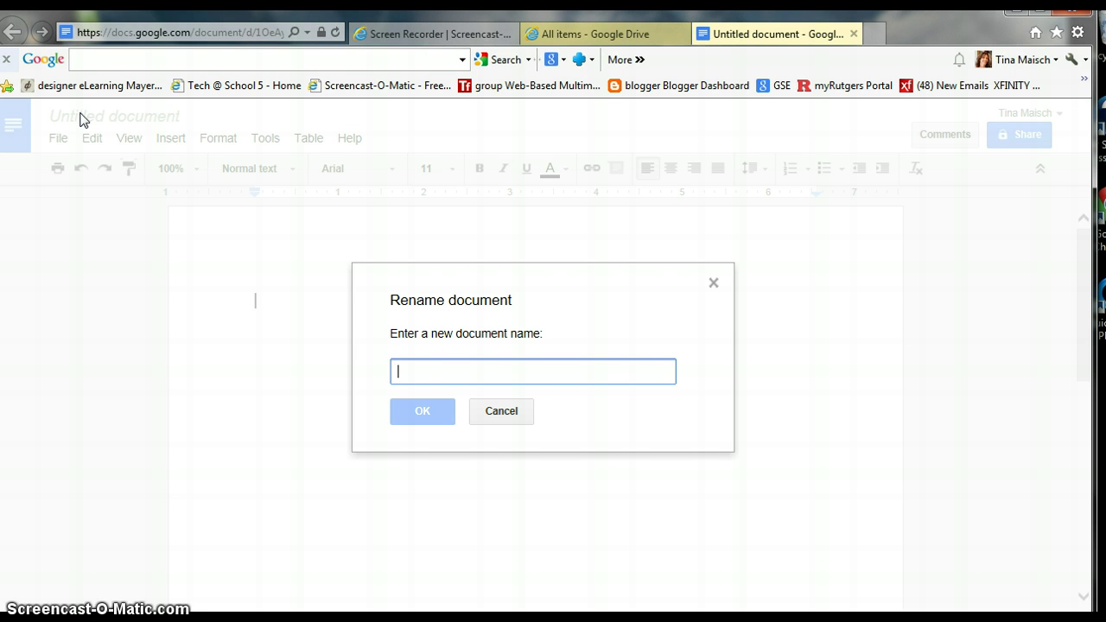
{"action": "type", "text": "Practi"}
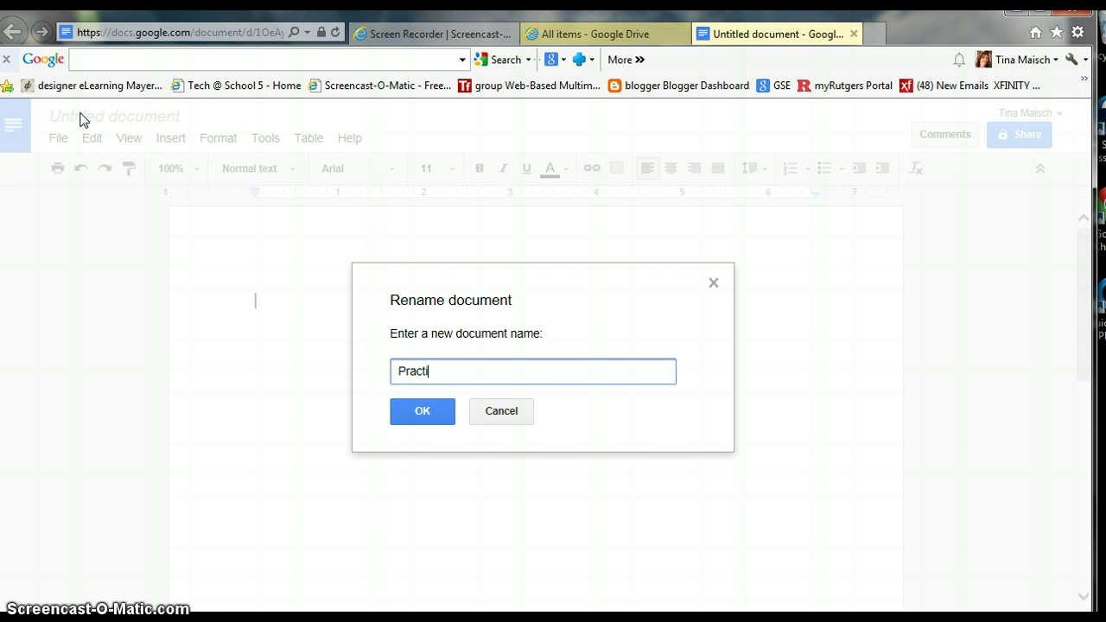
{"action": "type", "text": "ce google"}
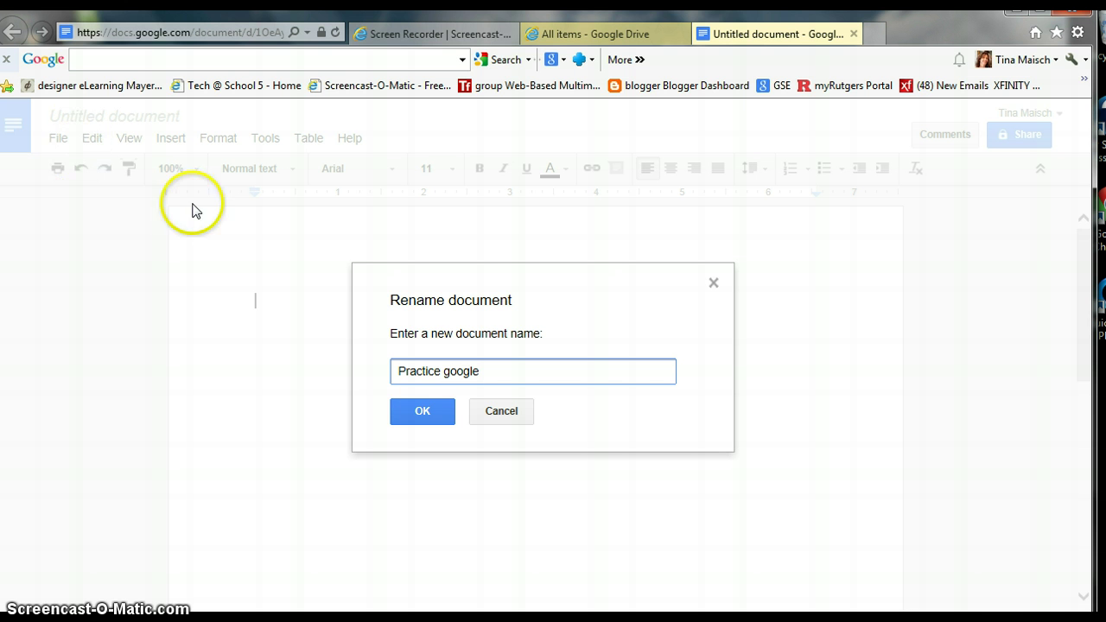
{"action": "left_click", "coordinate": [427, 409]}
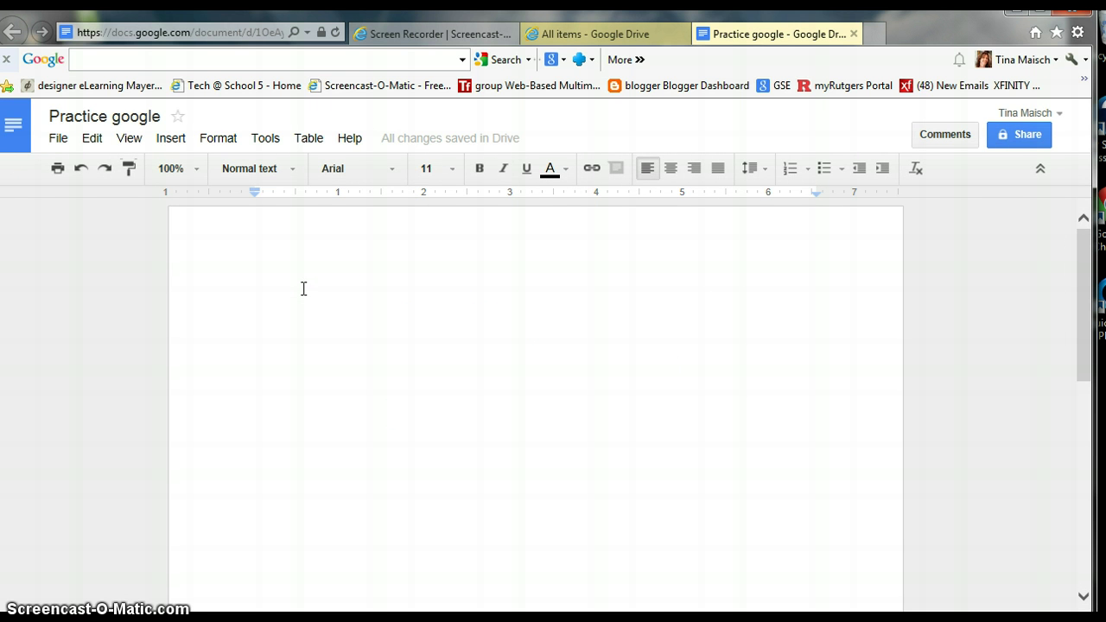
{"action": "type", "text": "Hi this is how to create a google doc"}
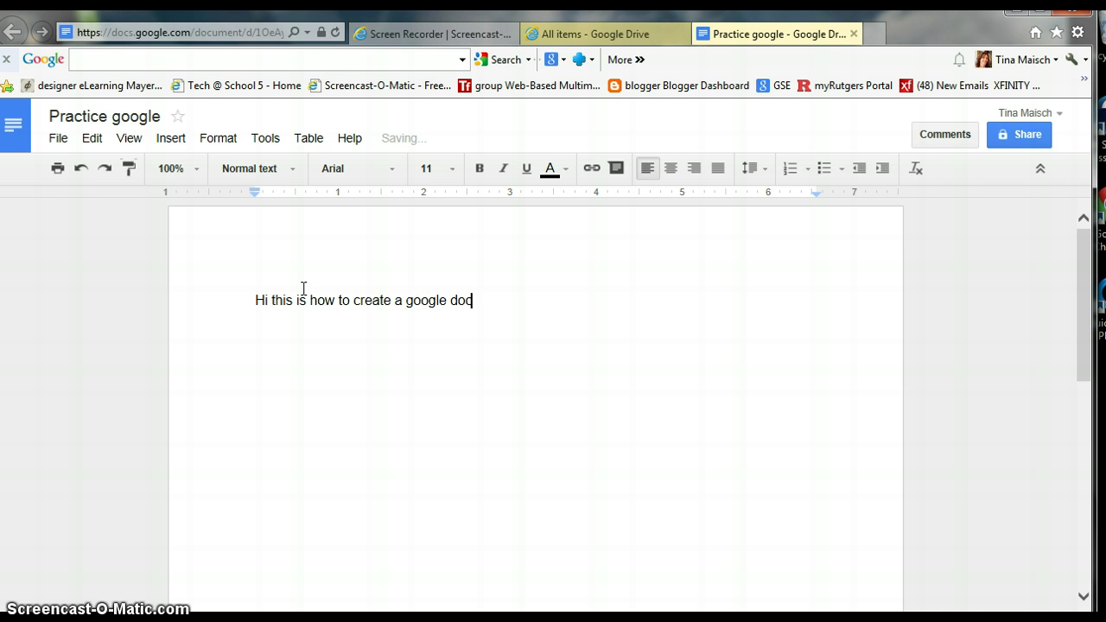
{"action": "left_click", "coordinate": [290, 170]}
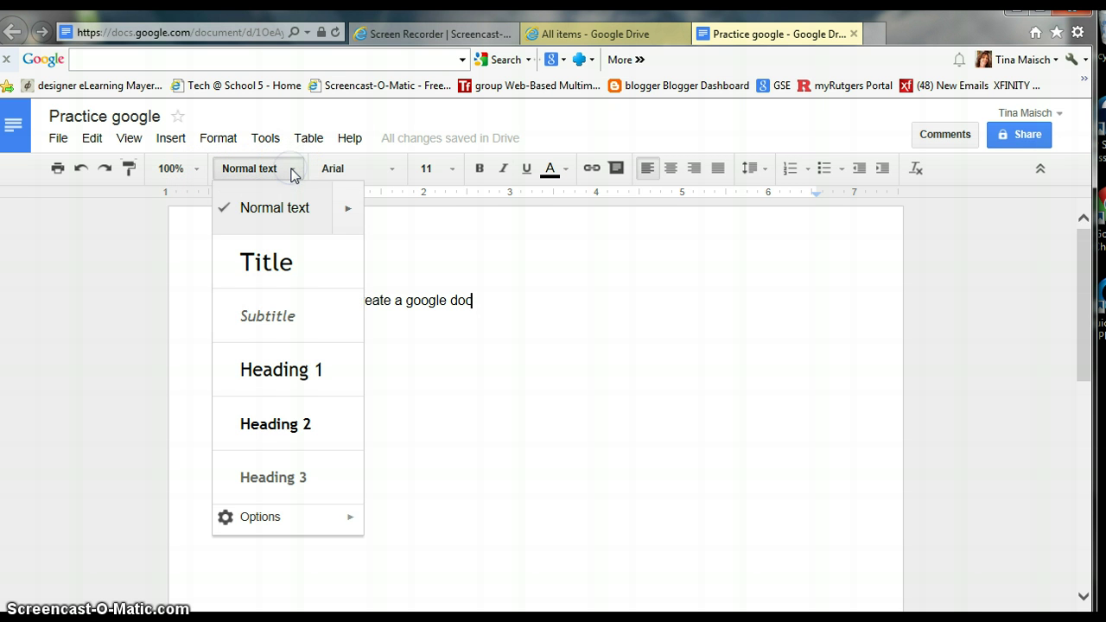
{"action": "left_click", "coordinate": [389, 172]}
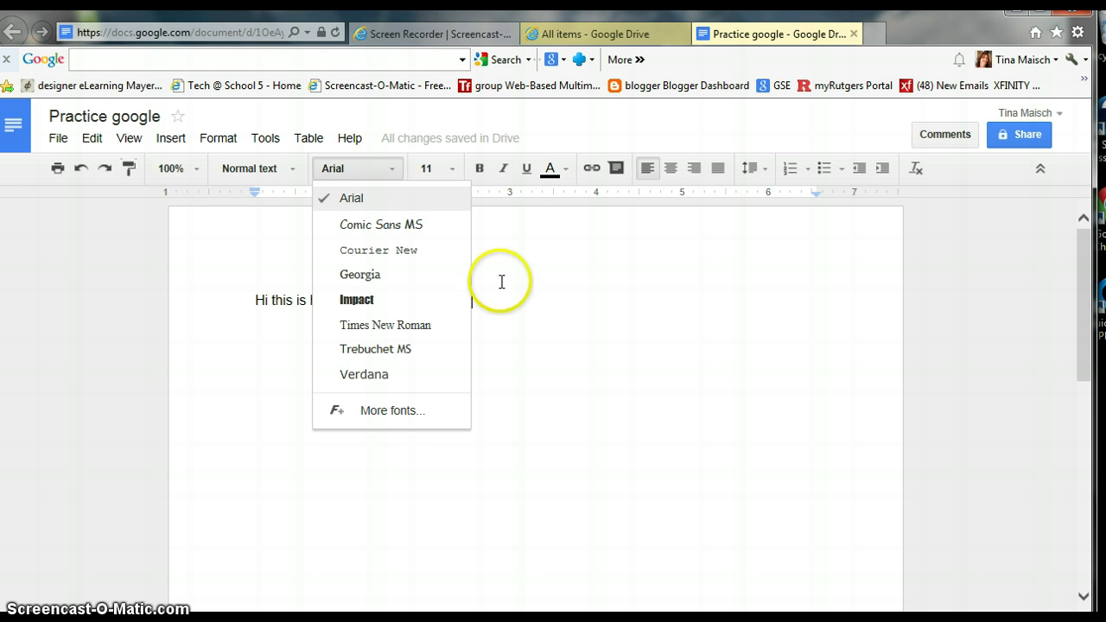
{"action": "left_click", "coordinate": [604, 323]}
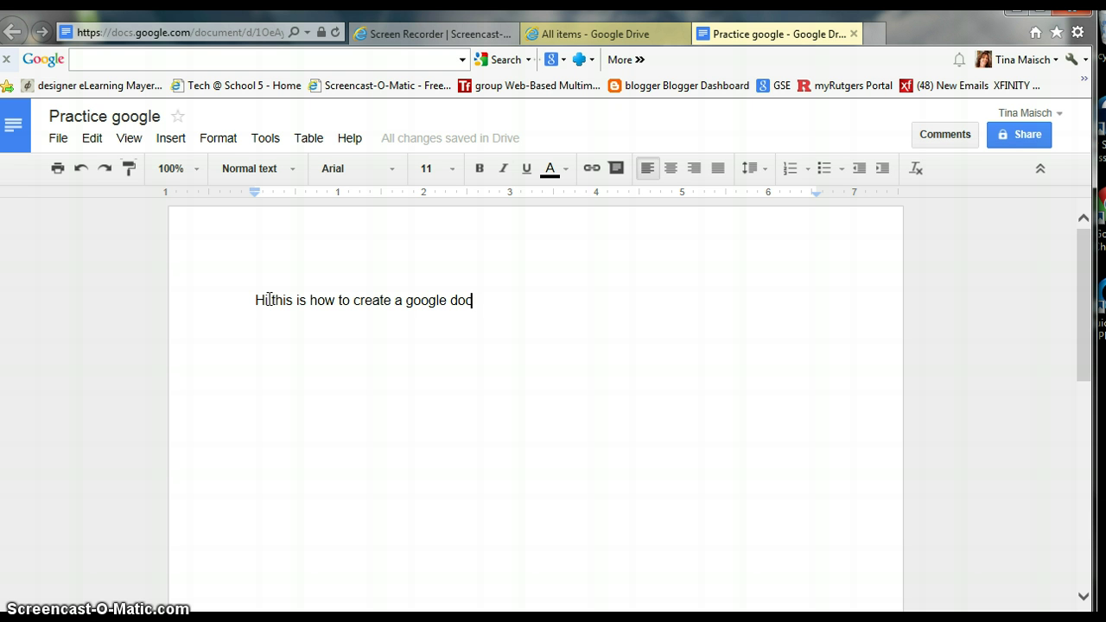
Go back to Drive via its logo and reopen Practice google from the file list.
{"action": "left_click", "coordinate": [17, 138]}
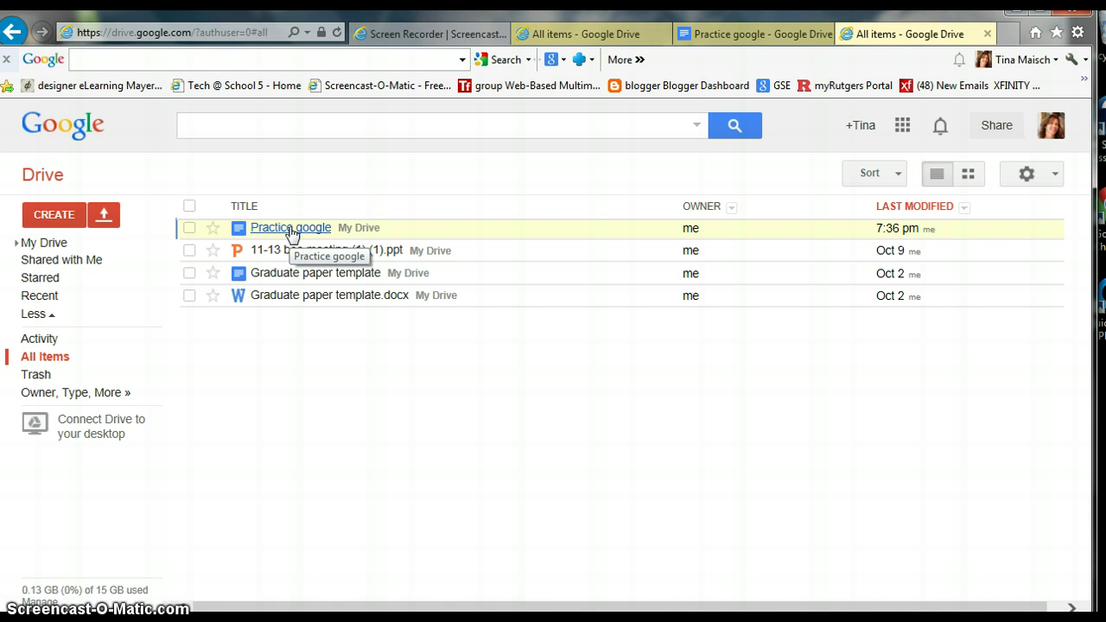
{"action": "left_click", "coordinate": [290, 229]}
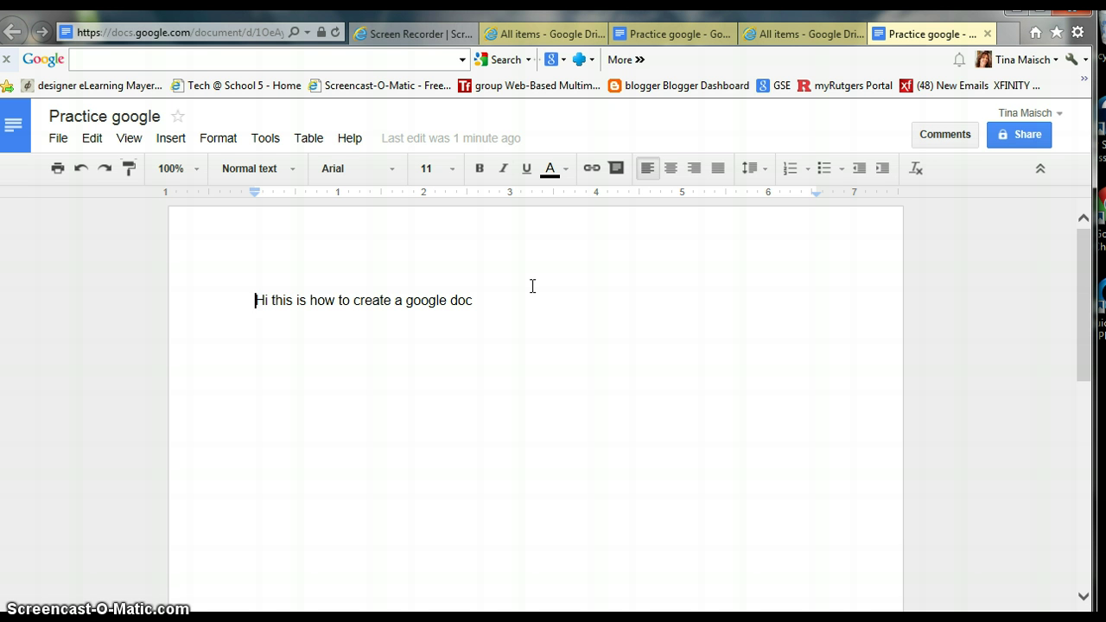
Open Practice google's Sharing settings and review access: Private, owner only.
{"action": "left_click", "coordinate": [1025, 134]}
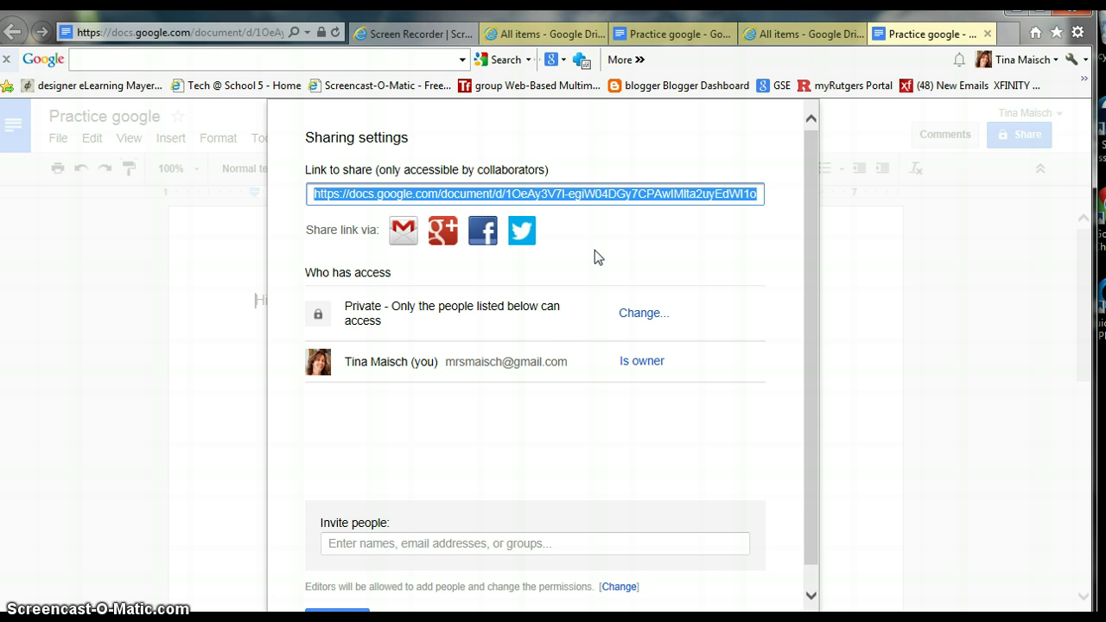
{"action": "left_click", "coordinate": [691, 311]}
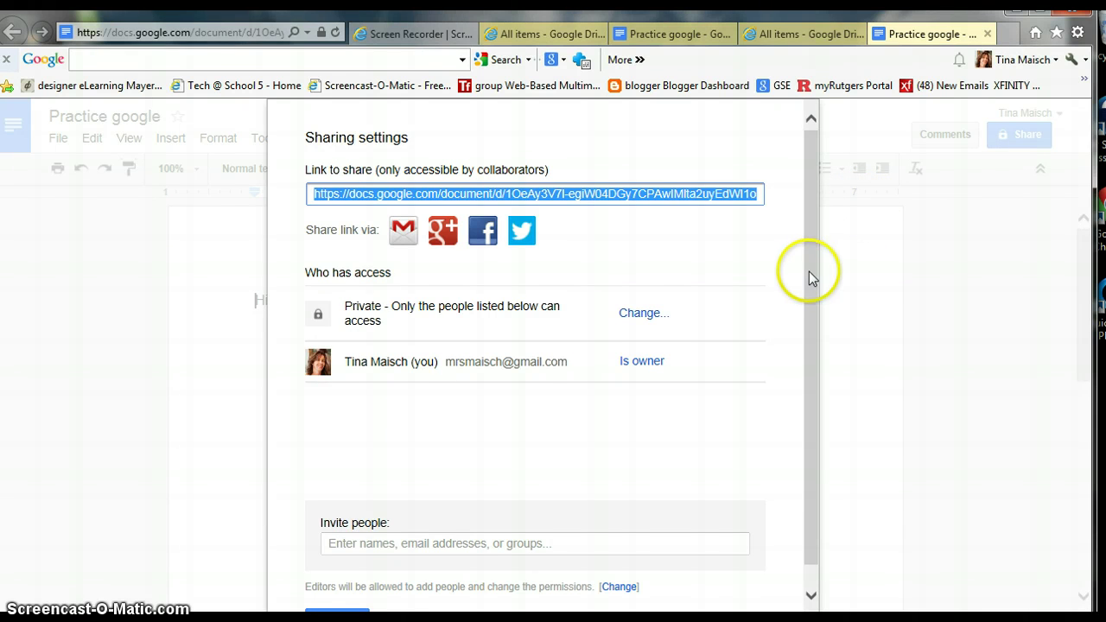
{"action": "left_click_drag", "start_coordinate": [810, 354], "coordinate": [808, 226]}
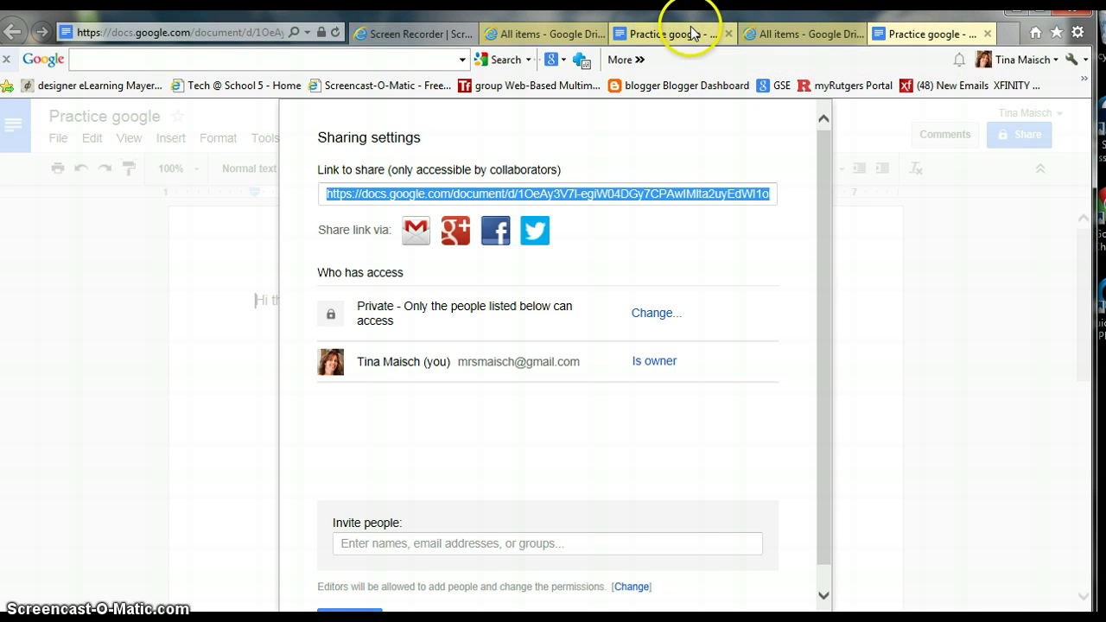
Return to the All items Drive tab listing Practice google and show the Google apps panel.
{"action": "left_click", "coordinate": [791, 35]}
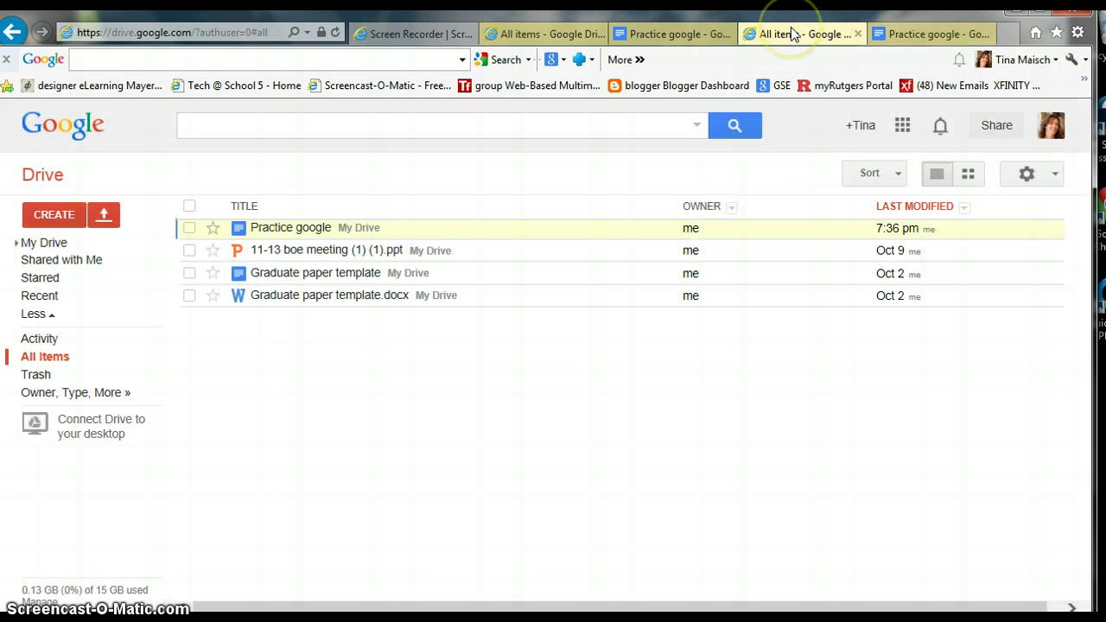
{"action": "left_click", "coordinate": [791, 35]}
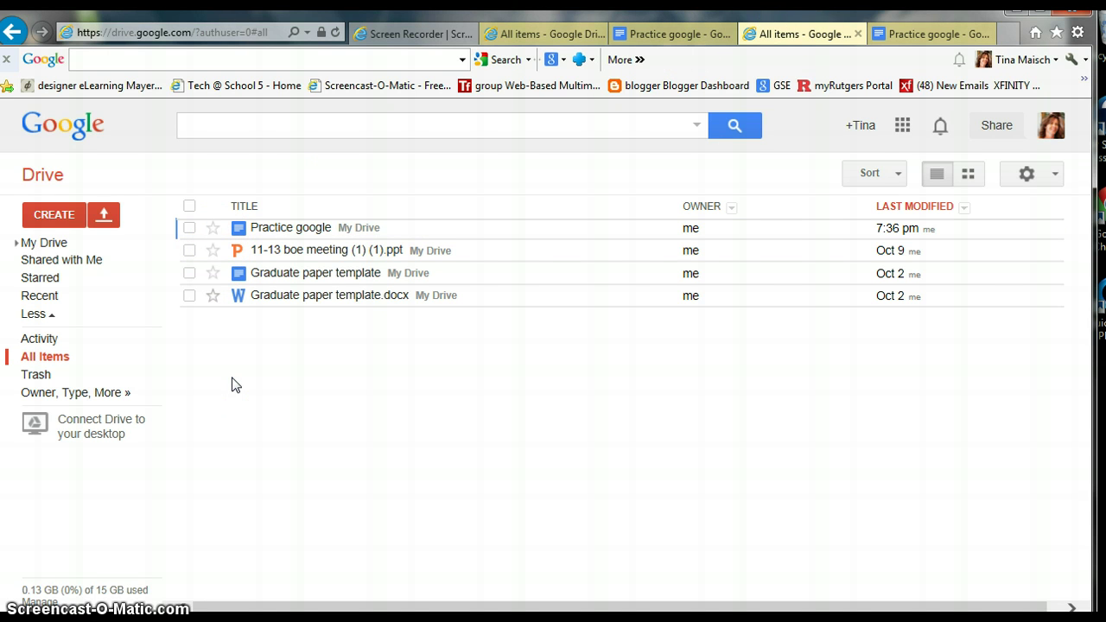
{"action": "left_click", "coordinate": [53, 214]}
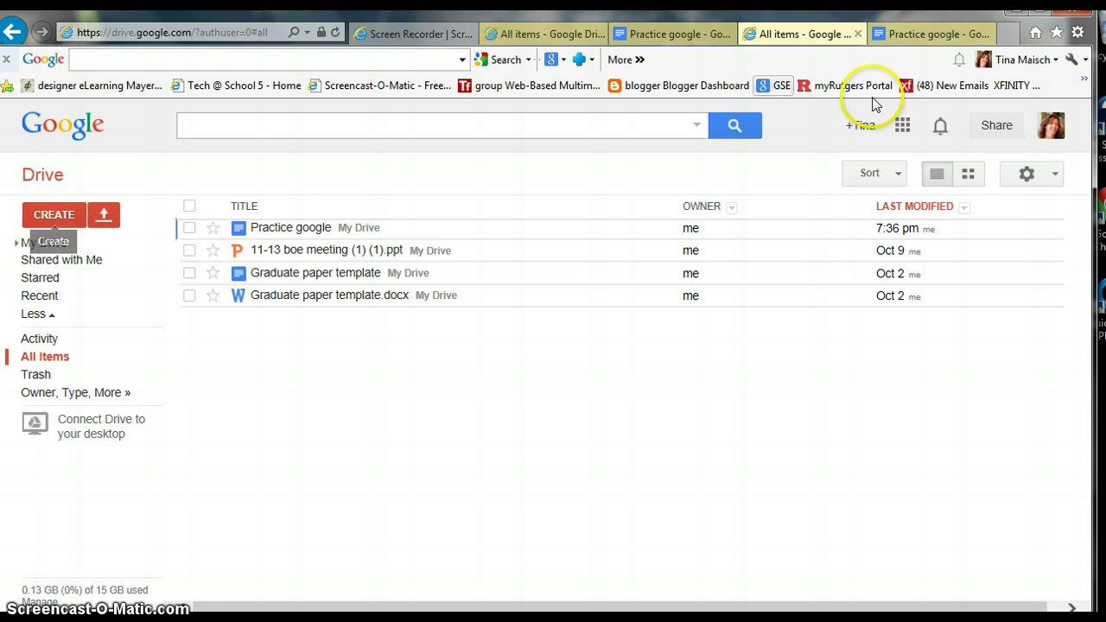
{"action": "left_click", "coordinate": [901, 126]}
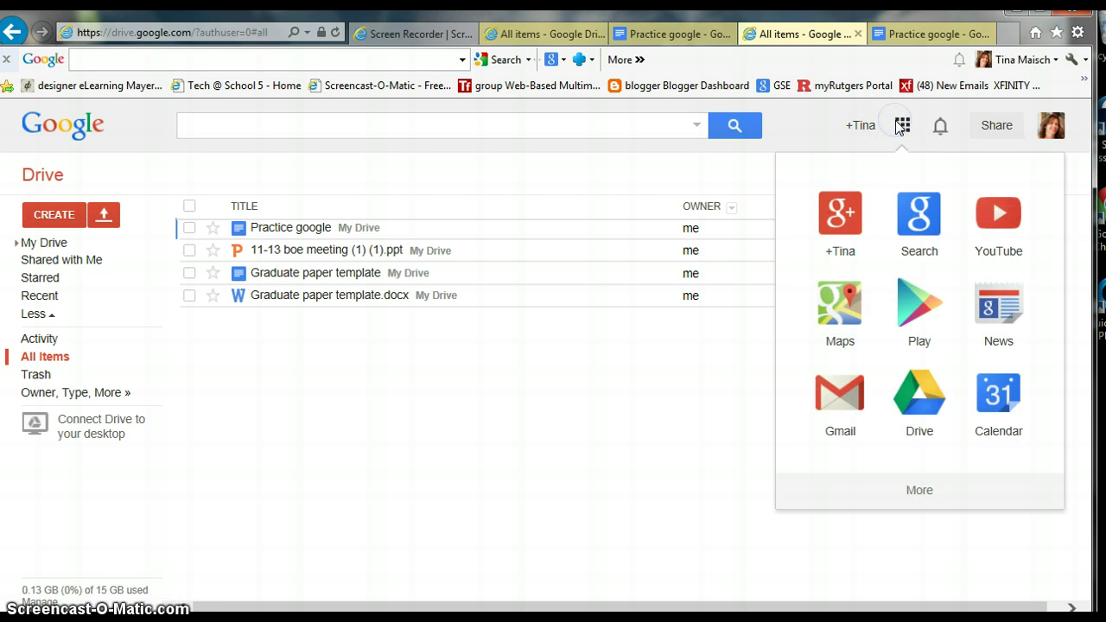